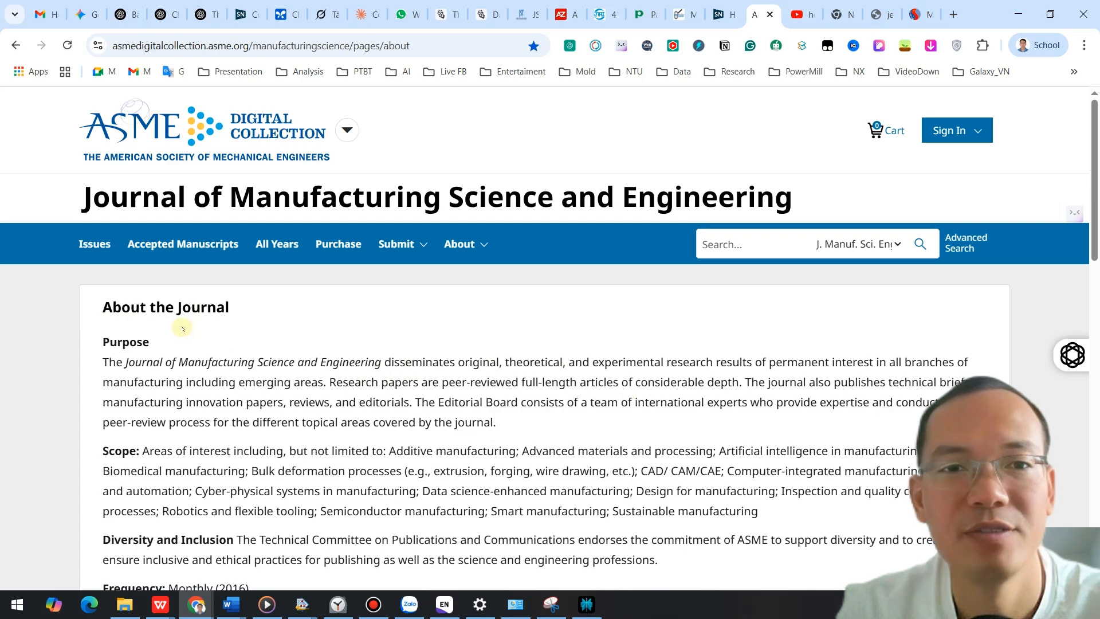
{"action": "left_click_drag", "start_coordinate": [382, 382], "coordinate": [651, 452]}
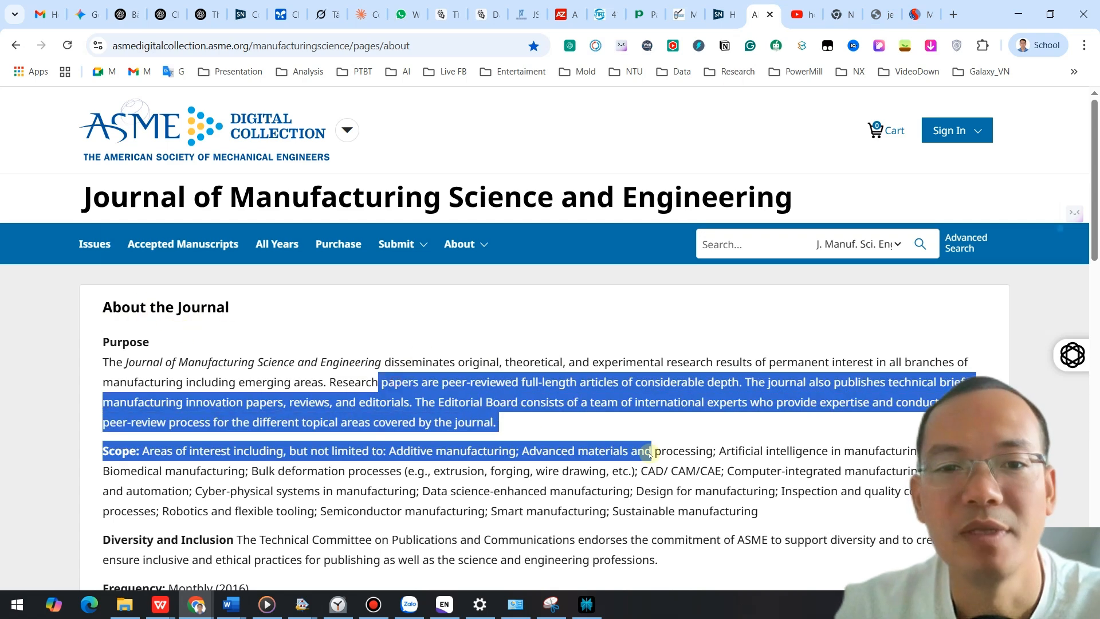
{"action": "left_click", "coordinate": [453, 473]}
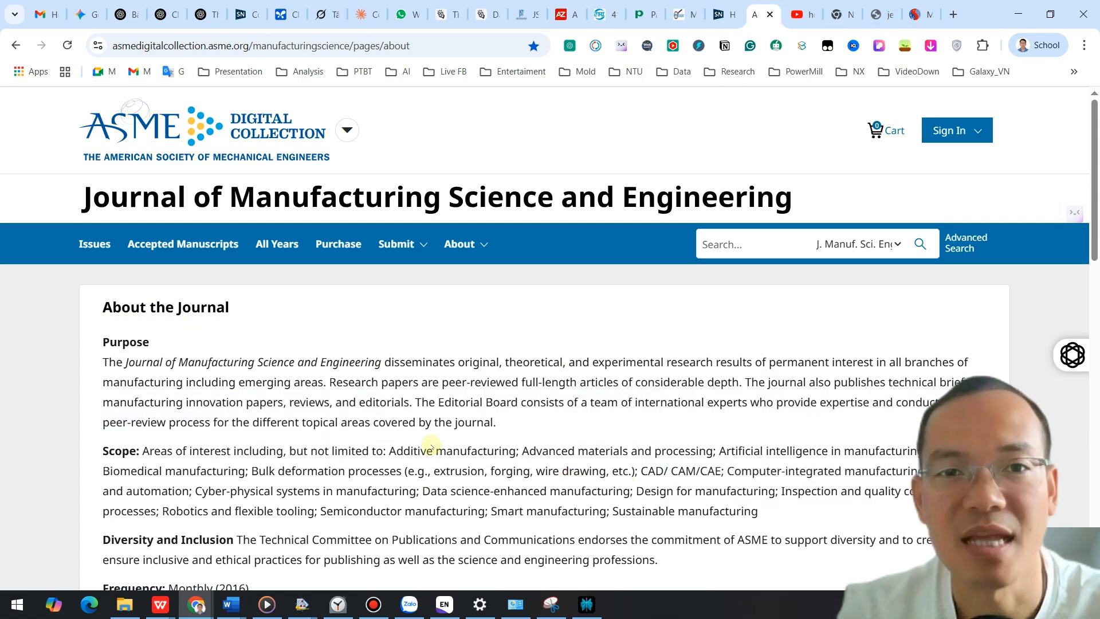
Read the VJST manuscript structure page through to the References section and find the EndNote style file link
{"action": "left_click", "coordinate": [917, 13]}
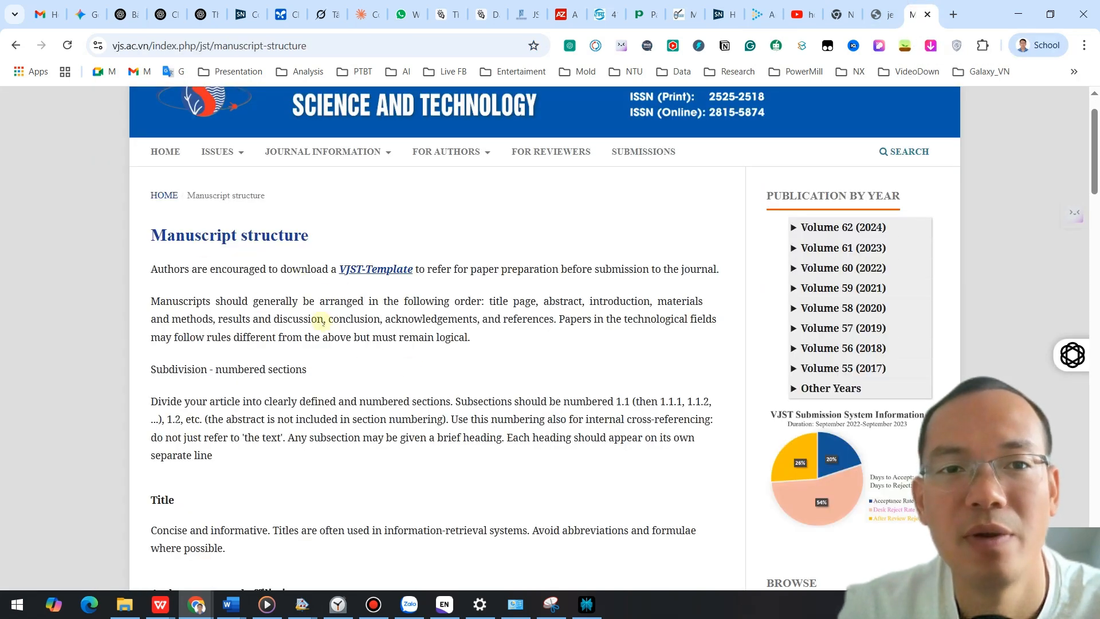
{"action": "left_click_drag", "start_coordinate": [151, 232], "coordinate": [301, 235]}
{"action": "left_click", "coordinate": [176, 291]}
{"action": "scroll", "coordinate": [339, 352], "scroll_direction": "down", "scroll_amount": 15}
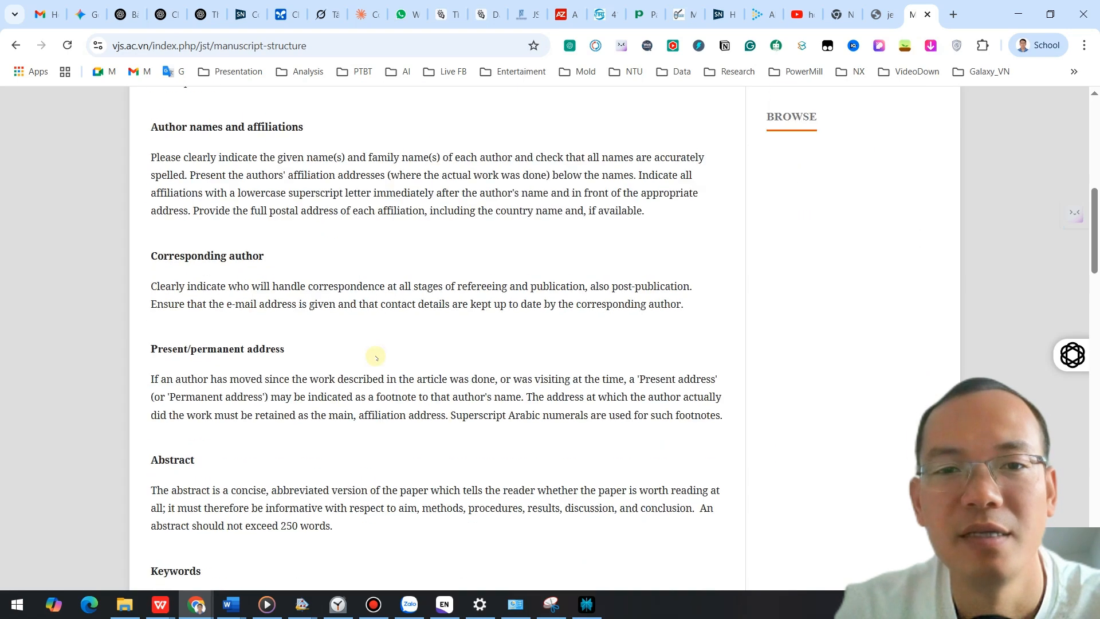
{"action": "scroll", "coordinate": [394, 359], "scroll_direction": "down", "scroll_amount": 2}
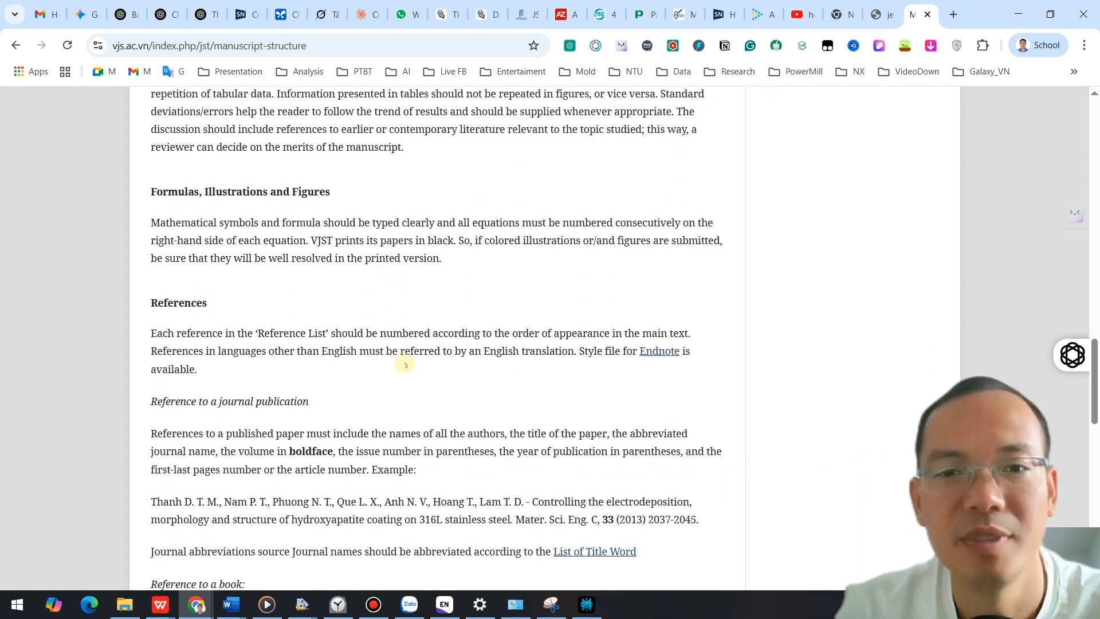
{"action": "left_click_drag", "start_coordinate": [580, 351], "coordinate": [661, 370]}
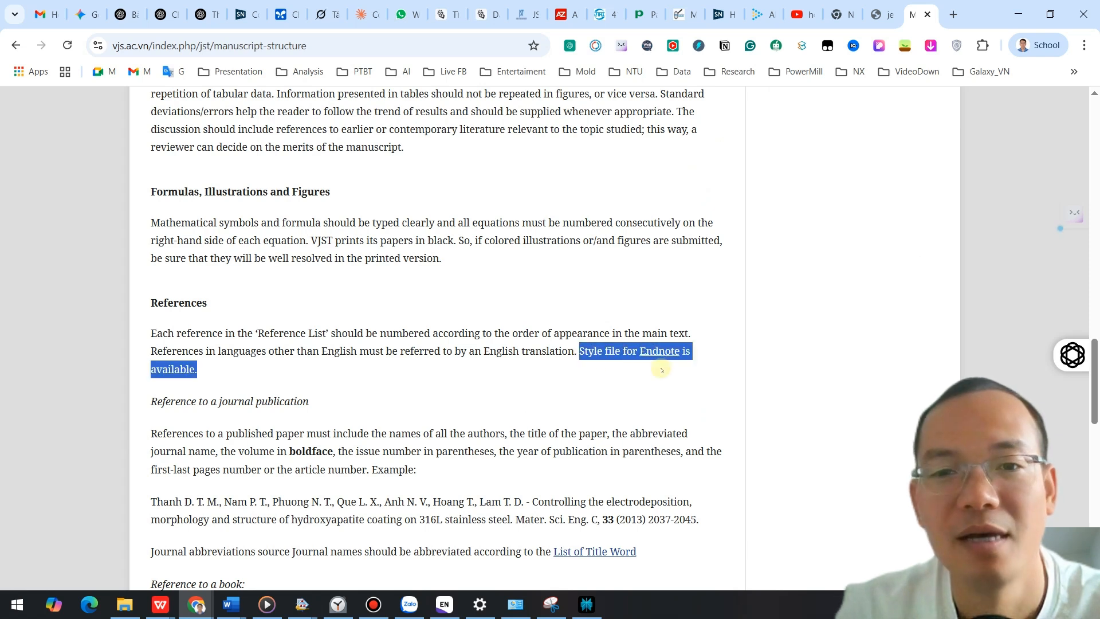
{"action": "left_click", "coordinate": [660, 359]}
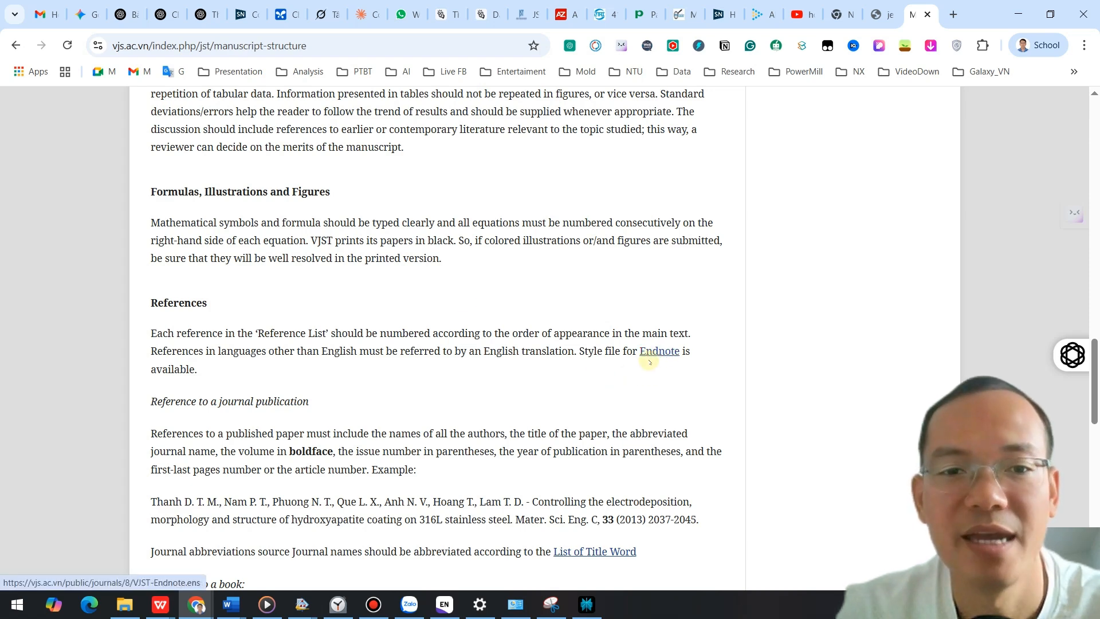
Open the VJST-Endnote style file from the Downloads folder in EndNote, look at its details and close it
{"action": "left_click", "coordinate": [125, 604]}
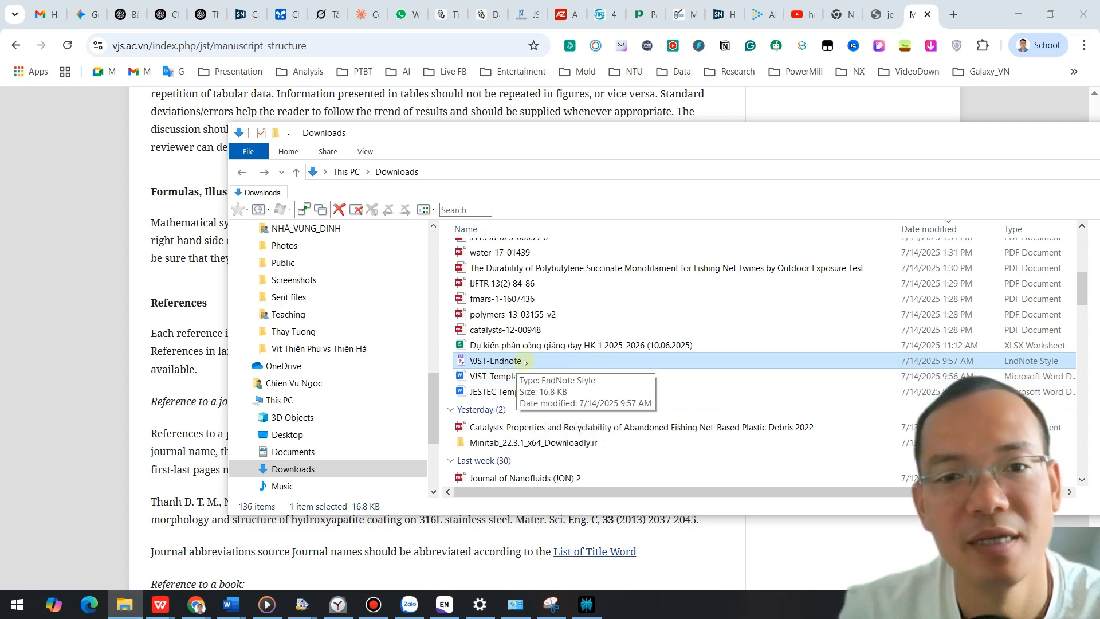
{"action": "double_click", "coordinate": [495, 361]}
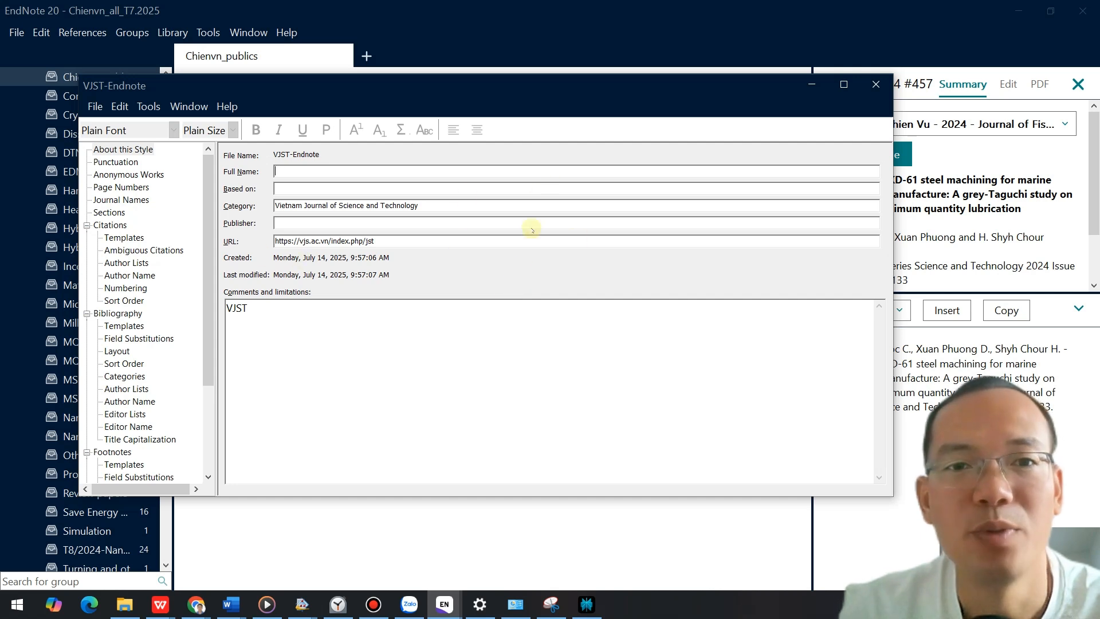
{"action": "left_click_drag", "start_coordinate": [592, 92], "coordinate": [568, 118]}
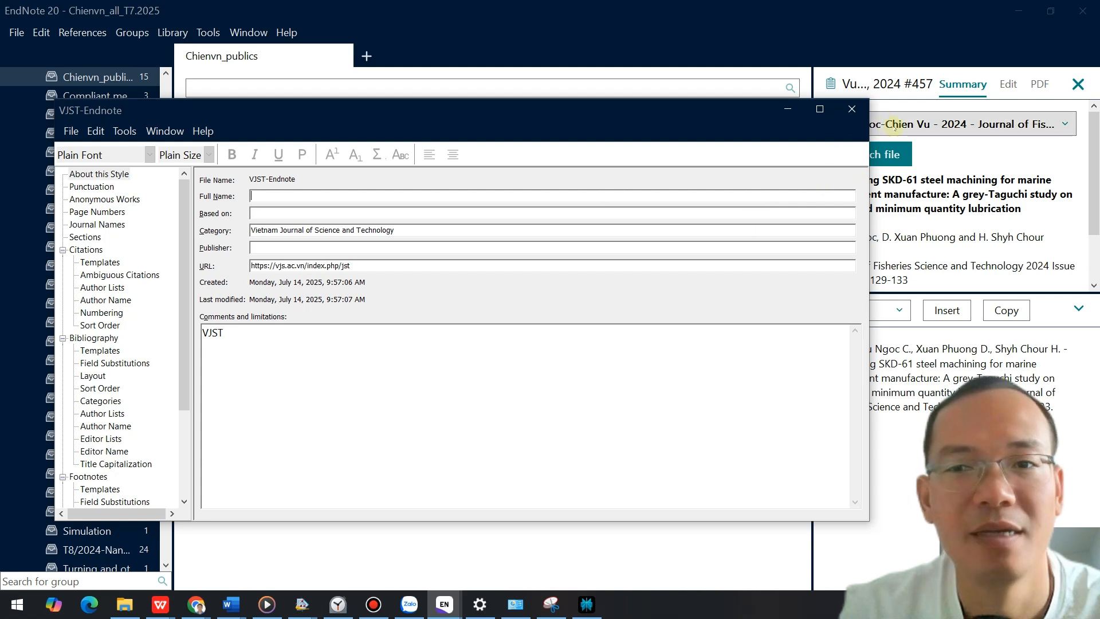
{"action": "left_click", "coordinate": [852, 110]}
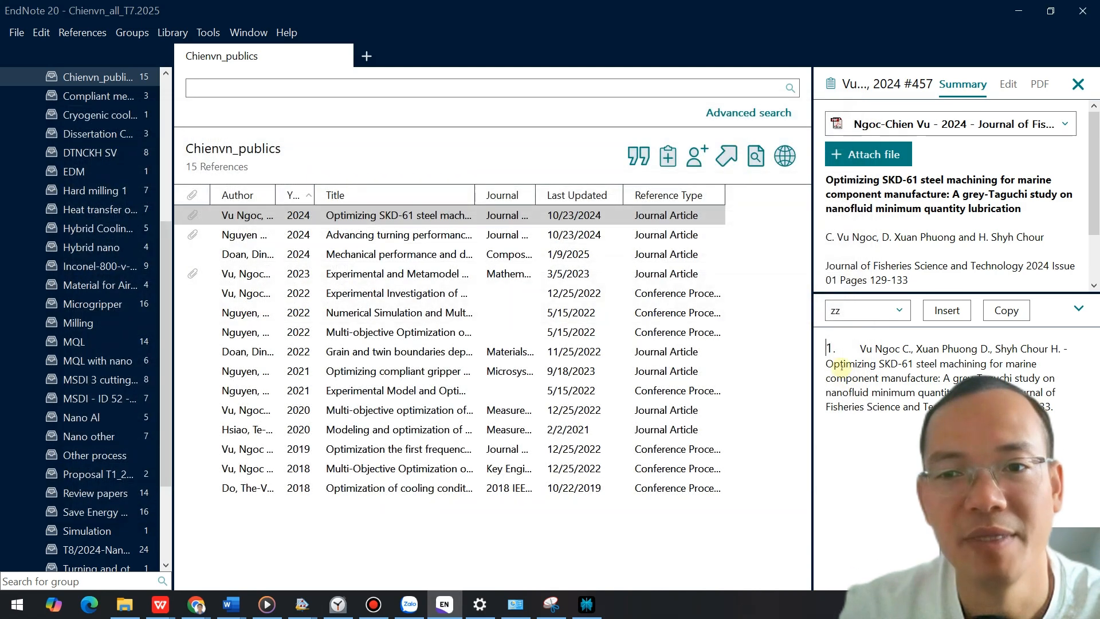
Check EndNote's full list of output styles for the VJST style and close the list without choosing one
{"action": "left_click", "coordinate": [898, 312]}
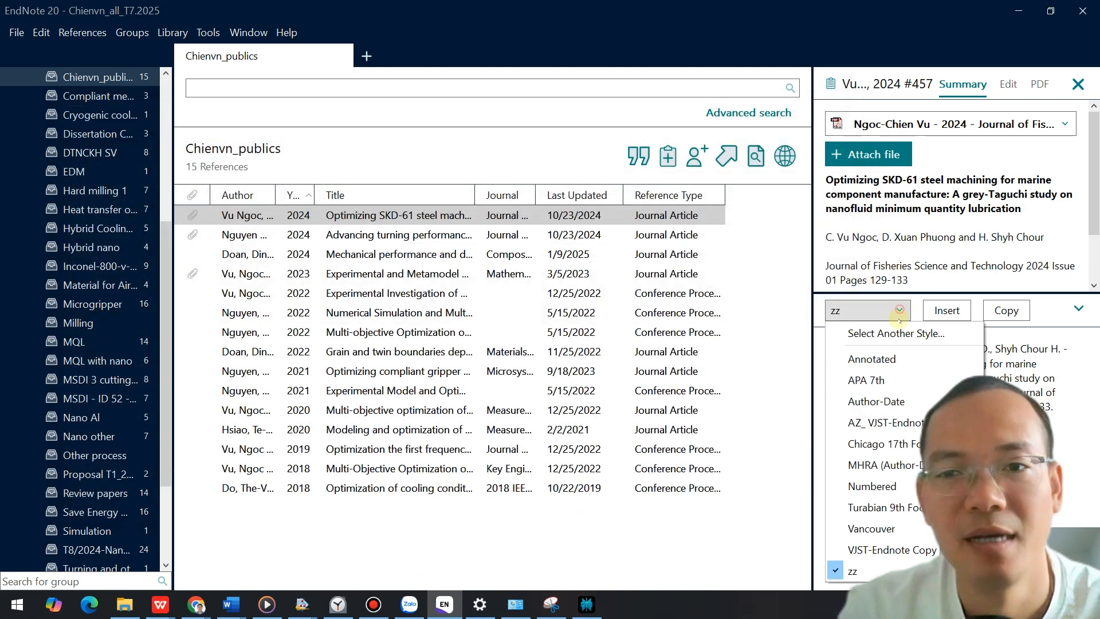
{"action": "left_click", "coordinate": [926, 333]}
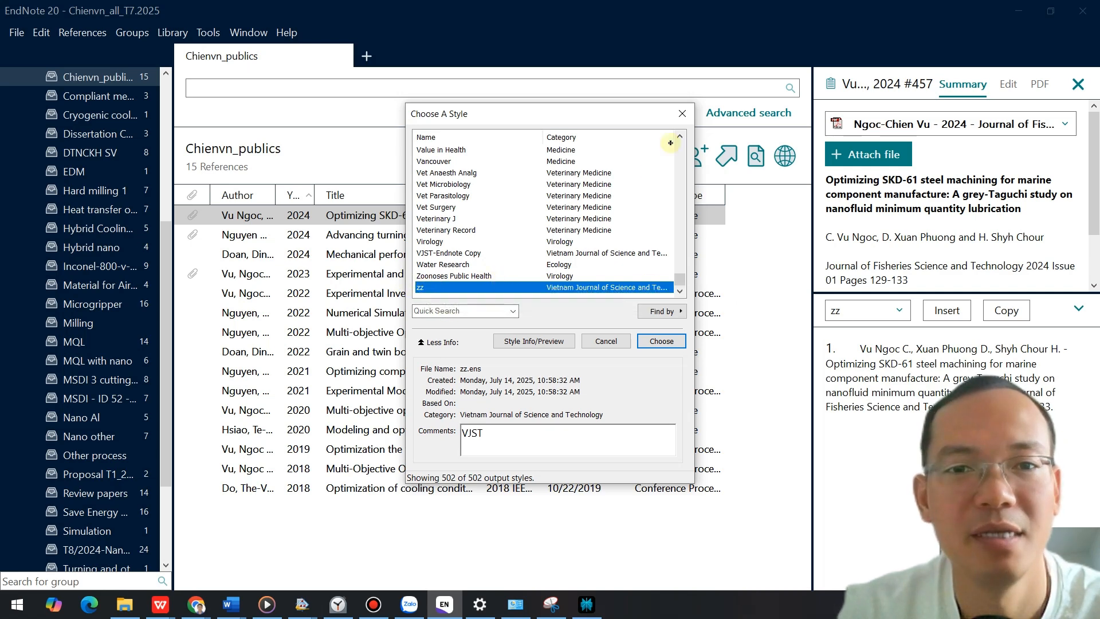
{"action": "left_click", "coordinate": [682, 113]}
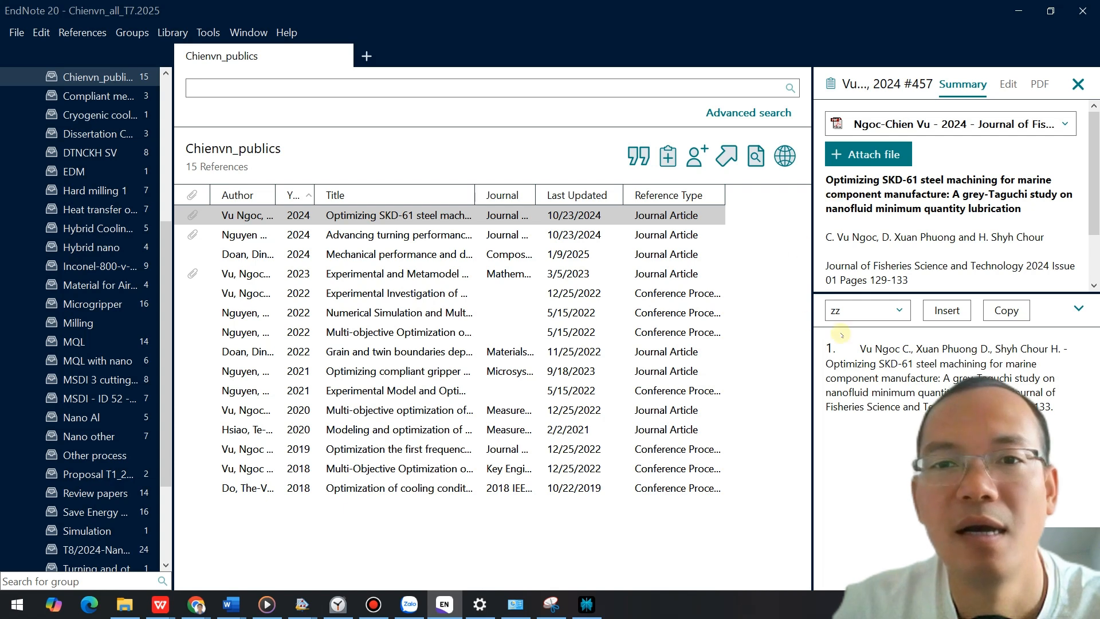
Reopen VJST-Endnote from Downloads, enter zaz as its full name, save it as "VJST-Endnote Copyzaz" and close it
{"action": "left_click", "coordinate": [124, 604]}
{"action": "double_click", "coordinate": [694, 365]}
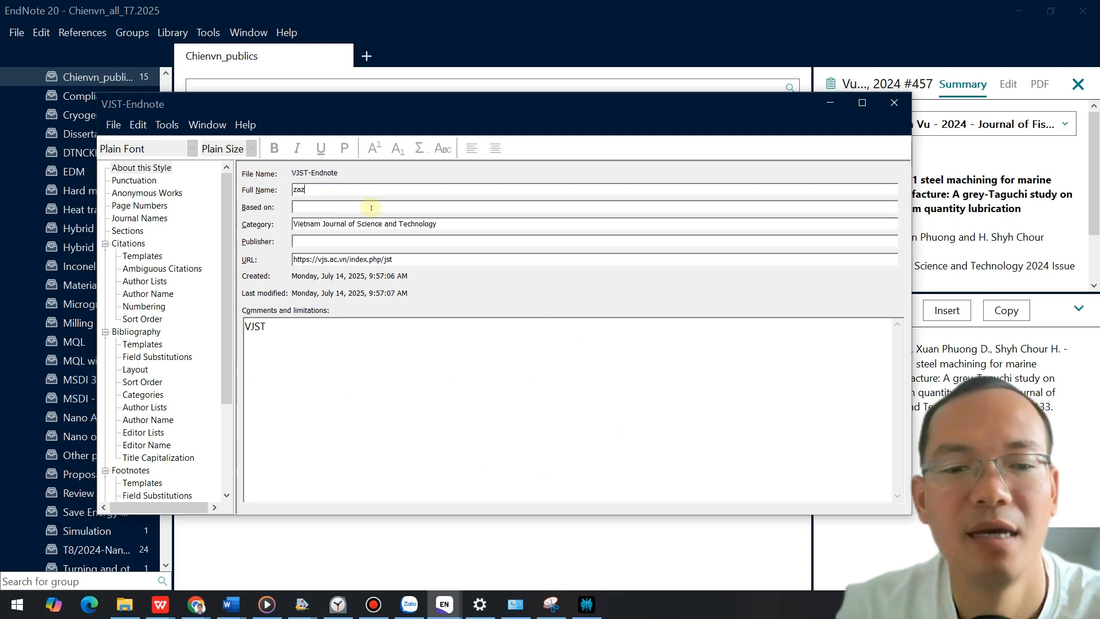
{"action": "left_click", "coordinate": [113, 125]}
{"action": "left_click", "coordinate": [173, 282]}
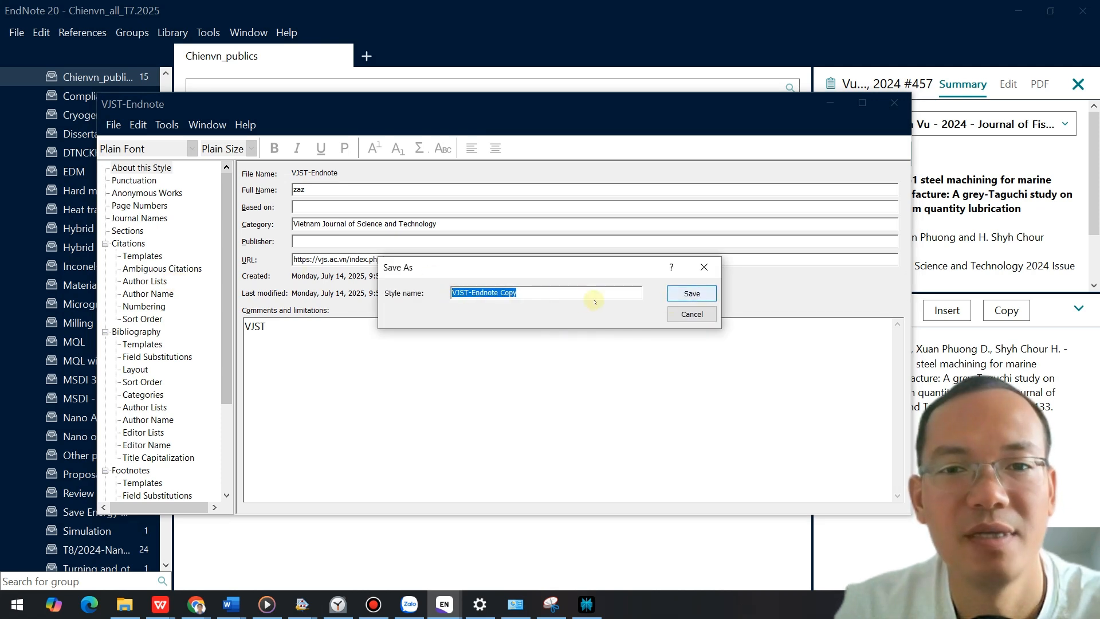
{"action": "left_click", "coordinate": [566, 294]}
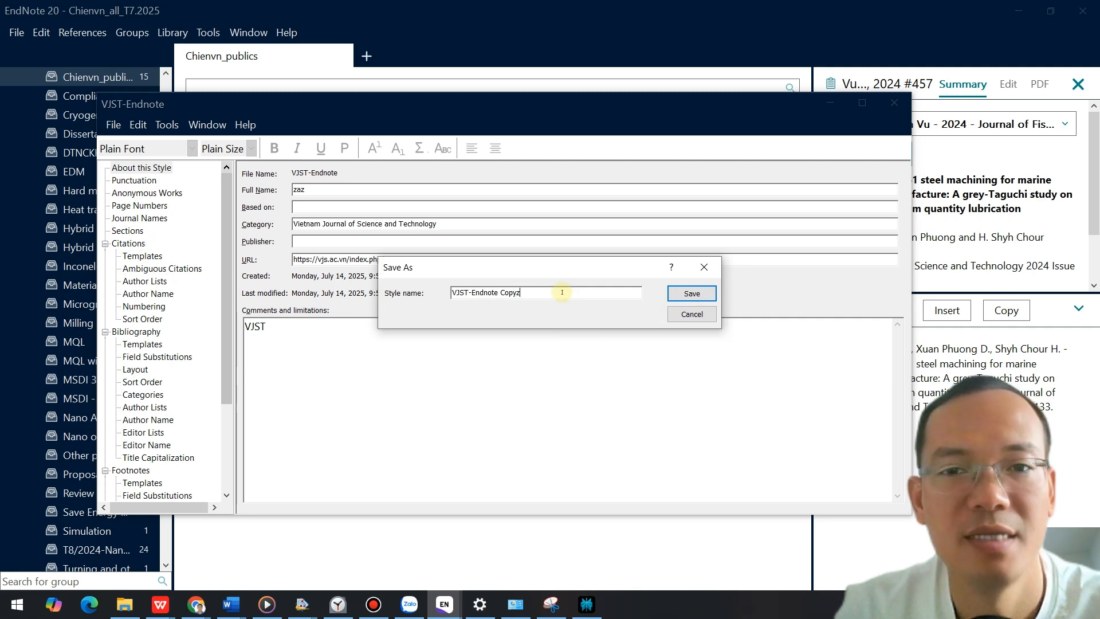
{"action": "left_click", "coordinate": [690, 294]}
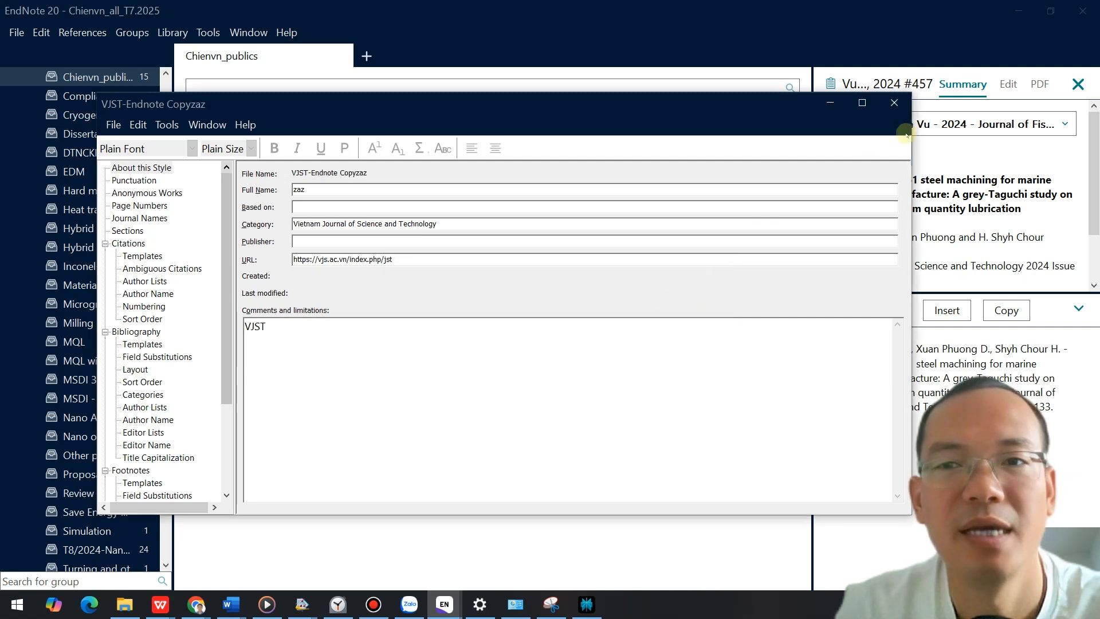
{"action": "left_click", "coordinate": [894, 103]}
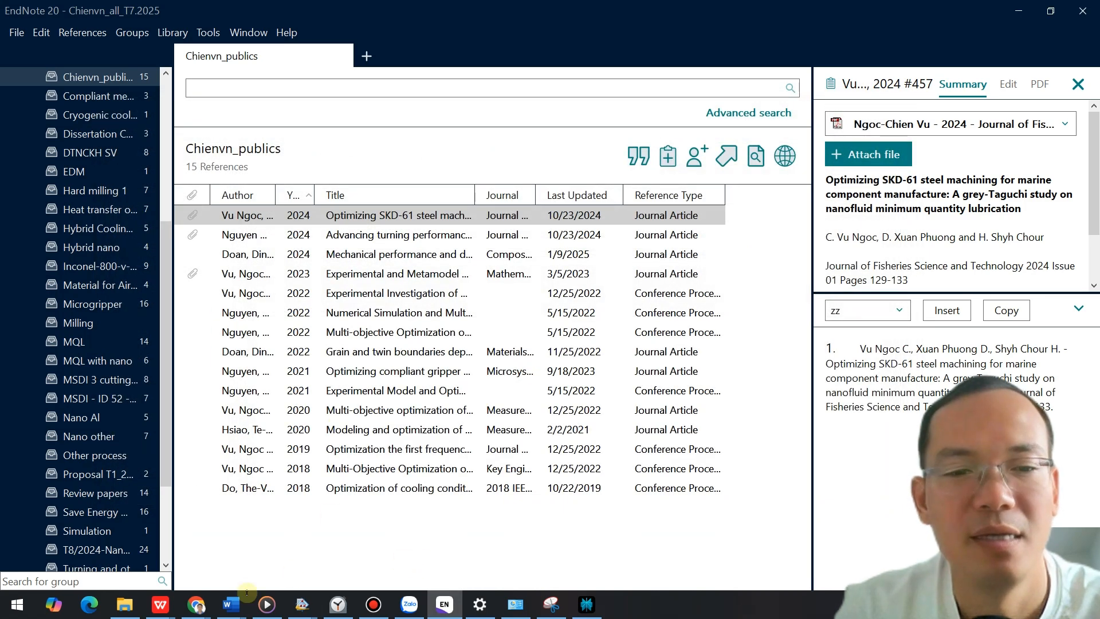
Switch to the blank Word document and open the full list of EndNote styles
{"action": "mouse_move", "coordinate": [246, 593]}
{"action": "left_click", "coordinate": [377, 561]}
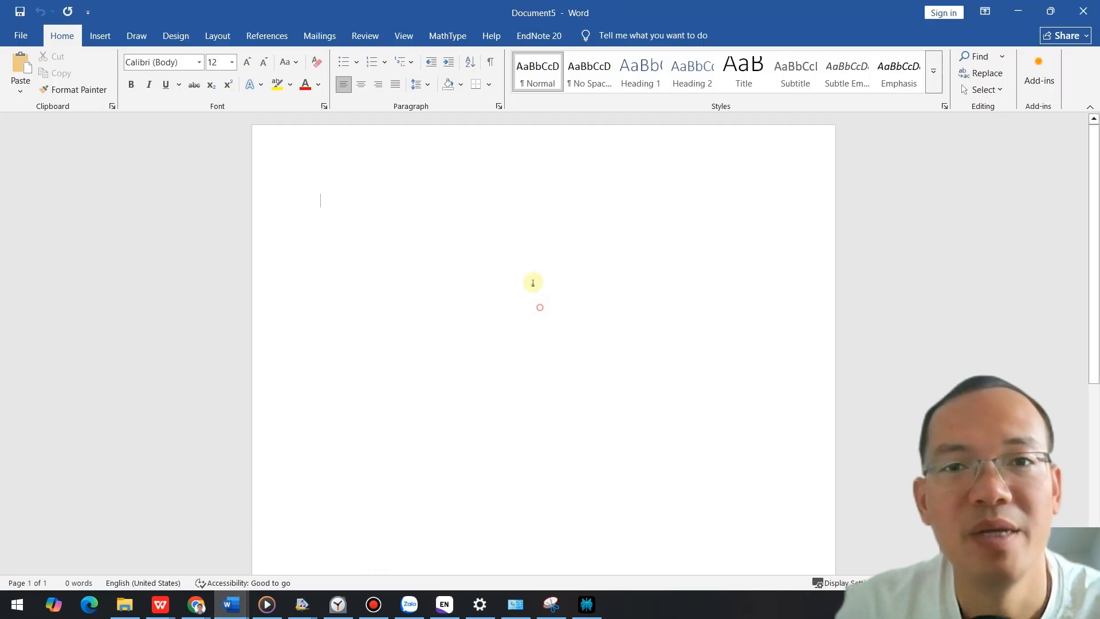
{"action": "left_click", "coordinate": [540, 36]}
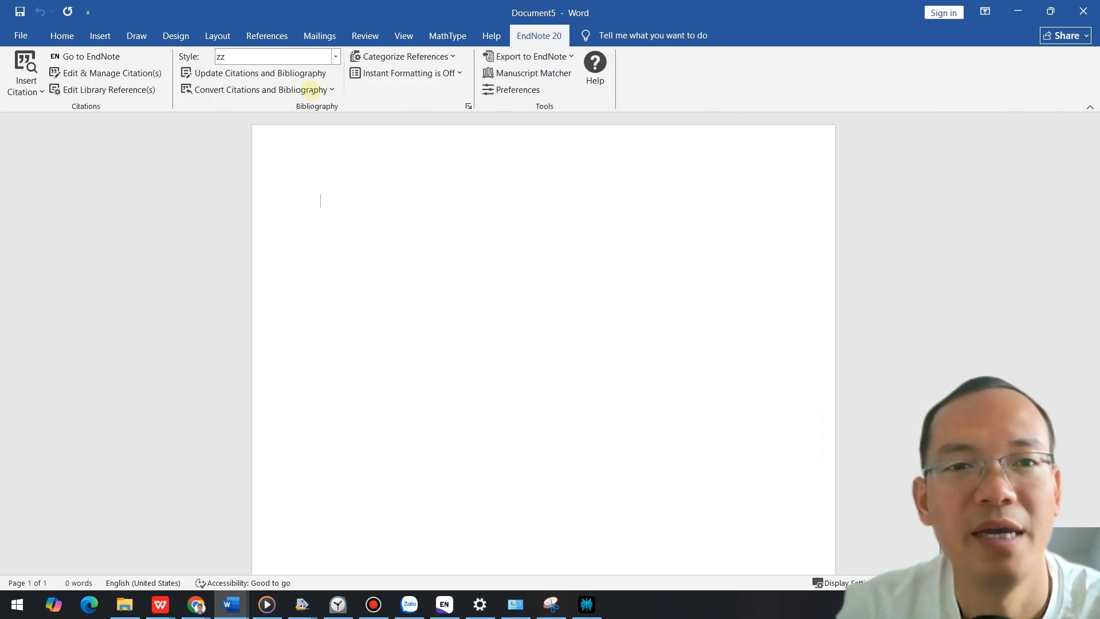
{"action": "left_click", "coordinate": [335, 56]}
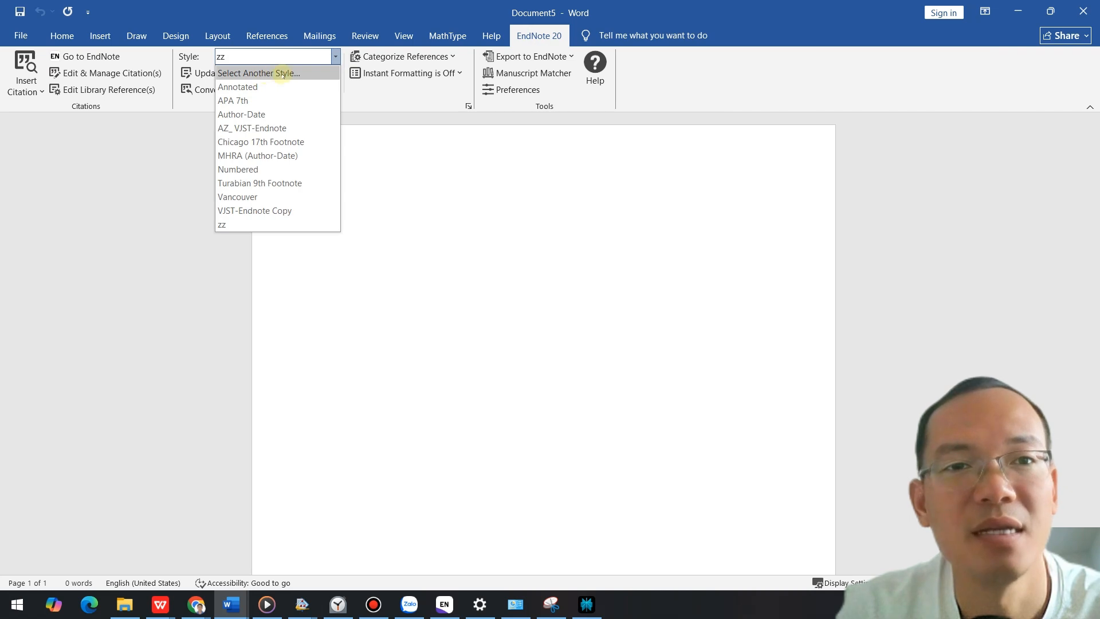
{"action": "left_click", "coordinate": [291, 74]}
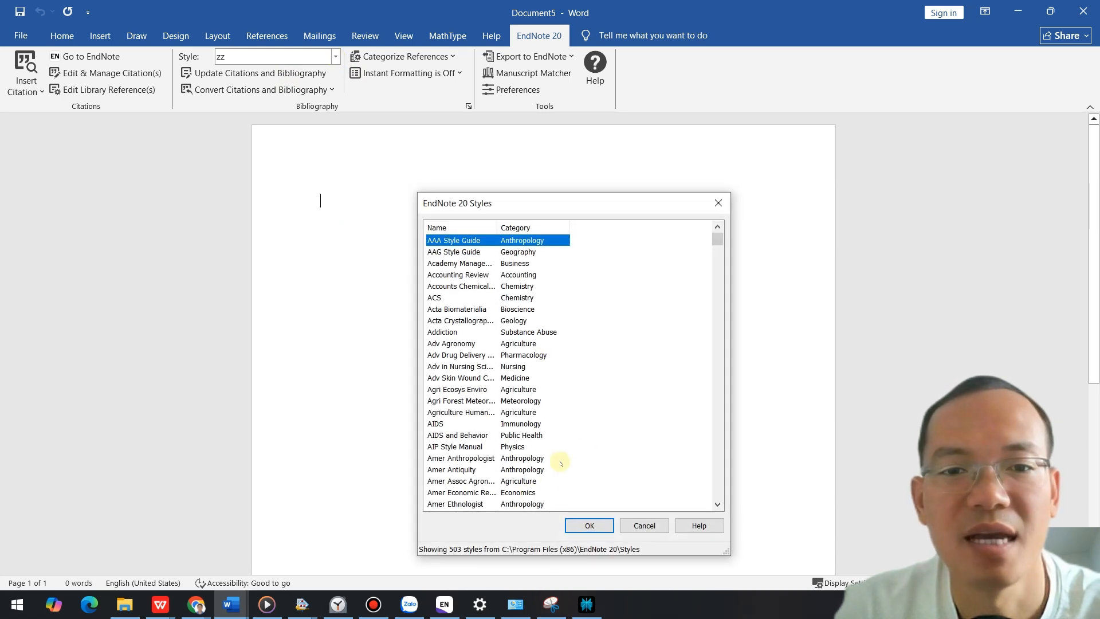
Widen the styles dialog and its Name column, and apply the "VJST-Endnote Copyzaz" style to the document
{"action": "scroll", "coordinate": [481, 417], "scroll_direction": "down", "scroll_amount": 1}
{"action": "scroll", "coordinate": [478, 361], "scroll_direction": "up", "scroll_amount": 1}
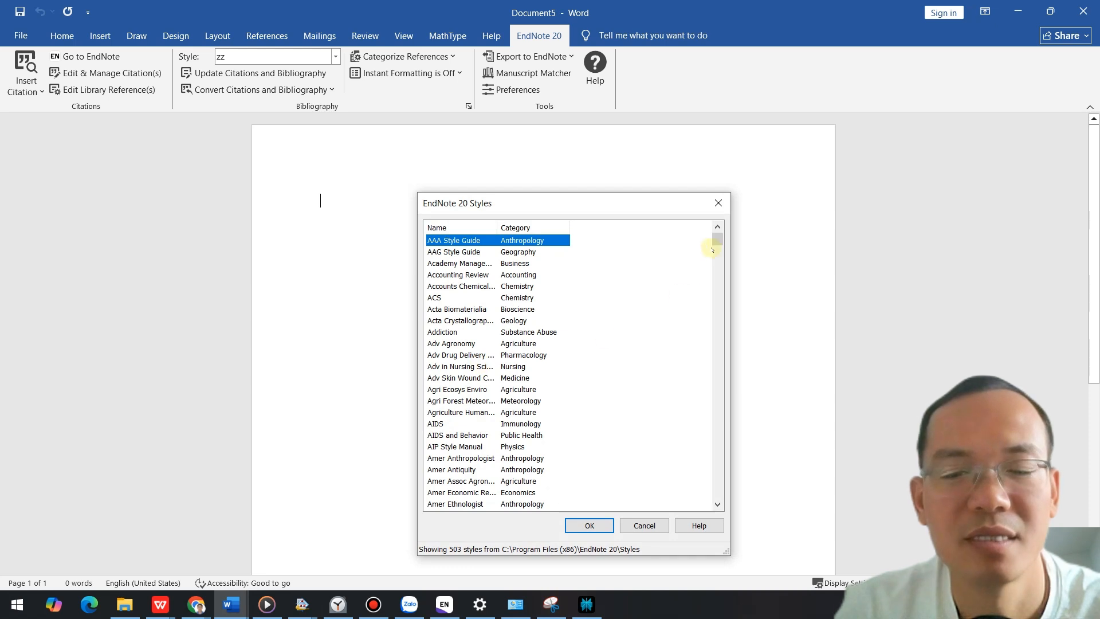
{"action": "left_click_drag", "start_coordinate": [712, 250], "coordinate": [717, 494]}
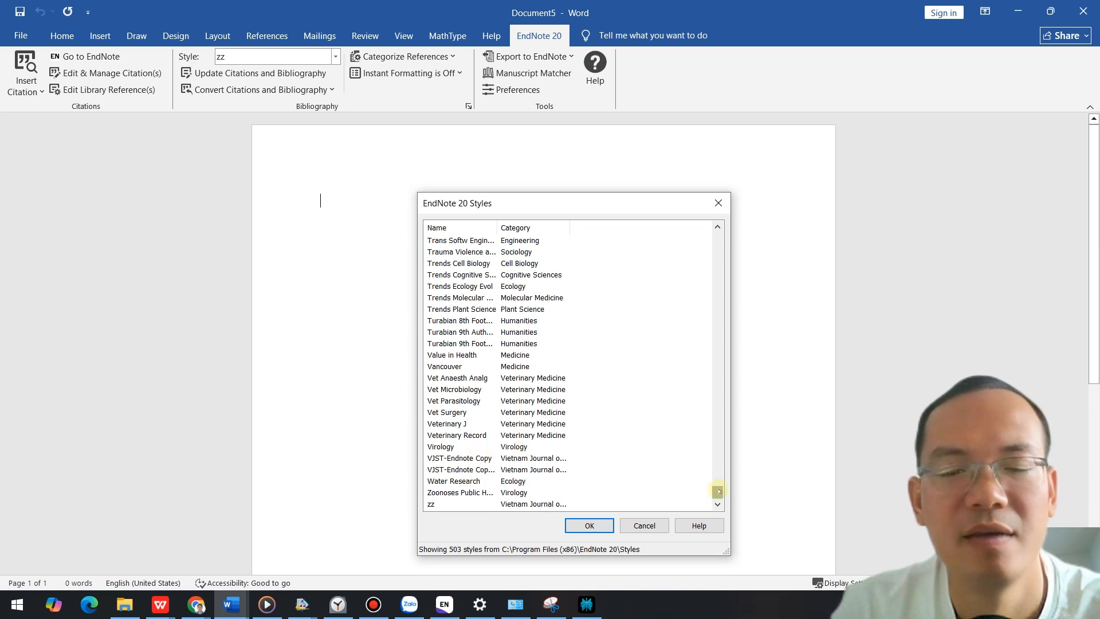
{"action": "mouse_move", "coordinate": [717, 491]}
{"action": "left_mouse_down"}
{"action": "mouse_move", "coordinate": [717, 479]}
{"action": "mouse_move", "coordinate": [718, 491]}
{"action": "left_mouse_up"}
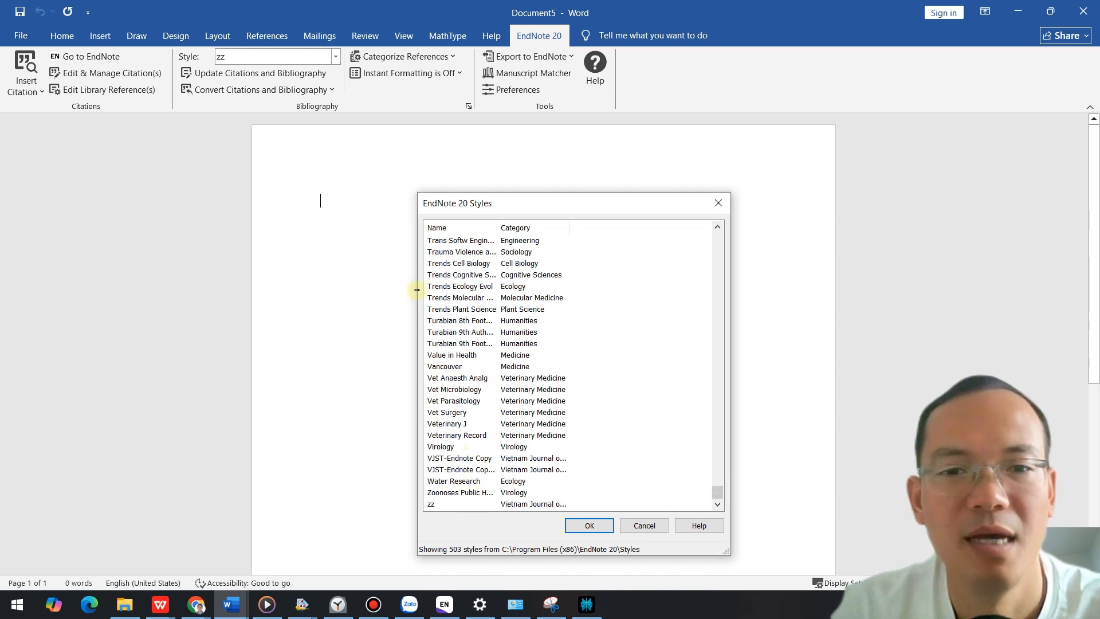
{"action": "left_click_drag", "start_coordinate": [417, 290], "coordinate": [247, 284]}
{"action": "left_click_drag", "start_coordinate": [328, 226], "coordinate": [430, 240]}
{"action": "left_click", "coordinate": [331, 471]}
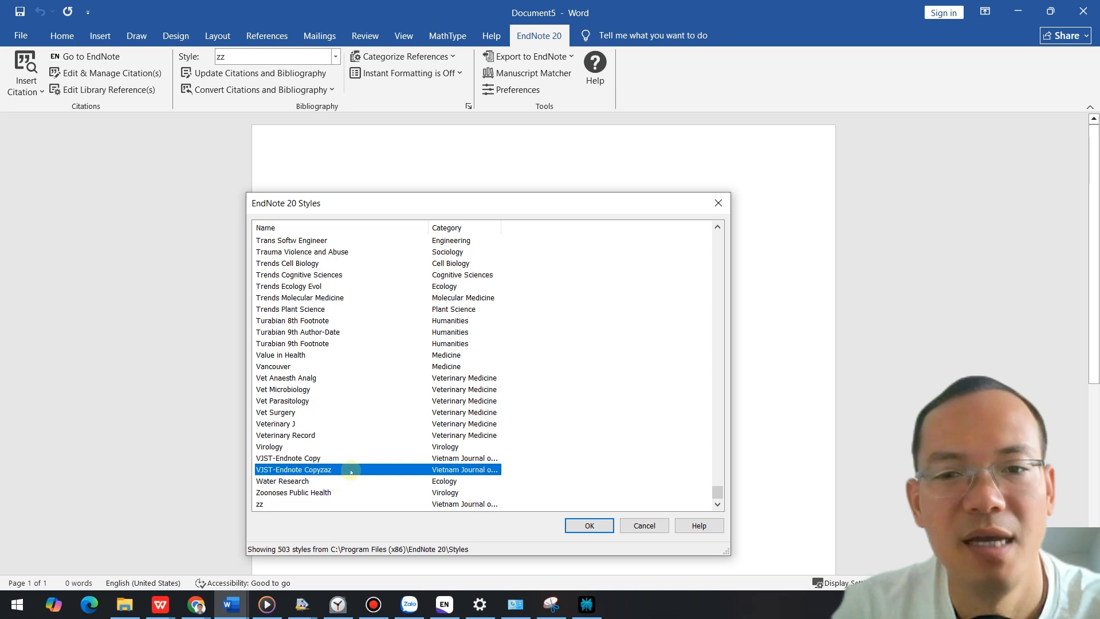
{"action": "left_click", "coordinate": [587, 526]}
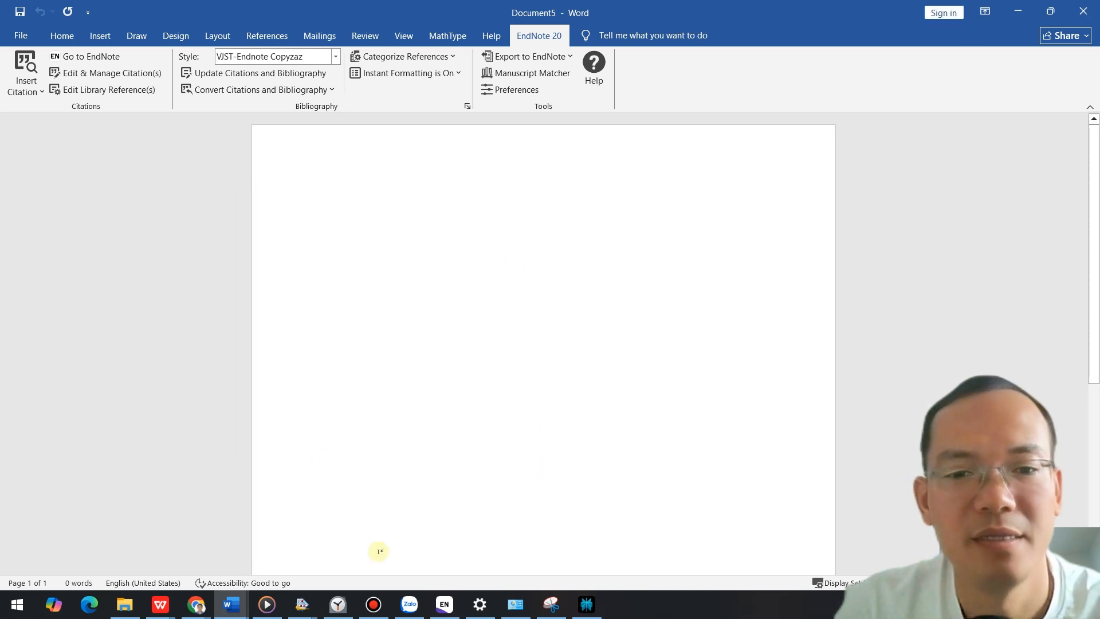
In EndNote, select the 2020 "Modeling and optimization of machining parameters" article and set the preview style to "VJST-Endnote Copyzaz"
{"action": "left_click", "coordinate": [440, 602]}
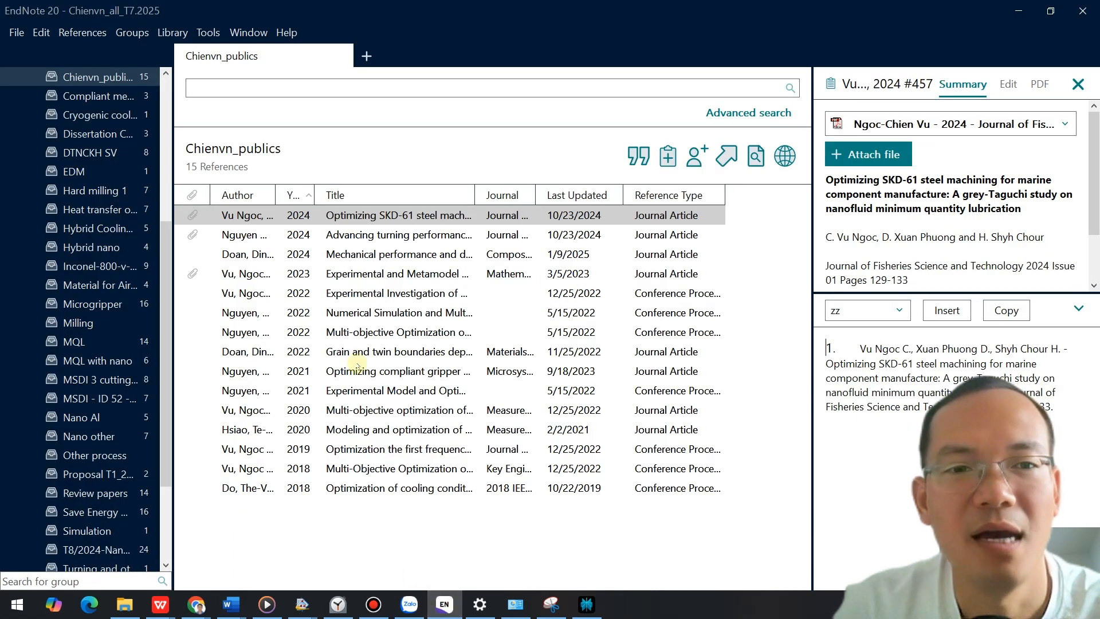
{"action": "left_click", "coordinate": [399, 429]}
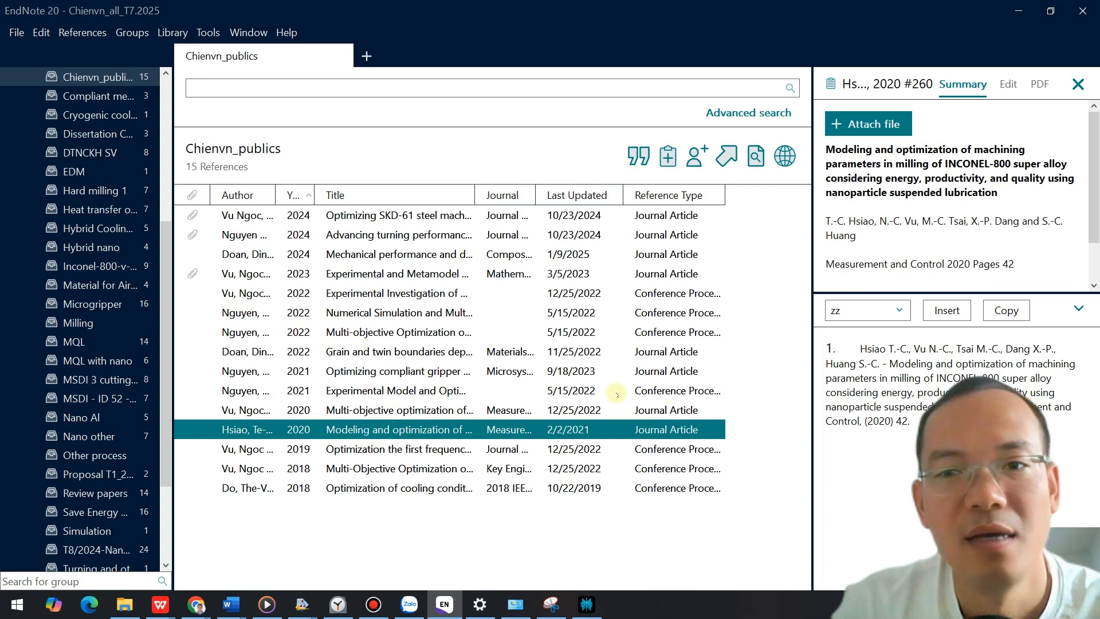
{"action": "left_click", "coordinate": [898, 311]}
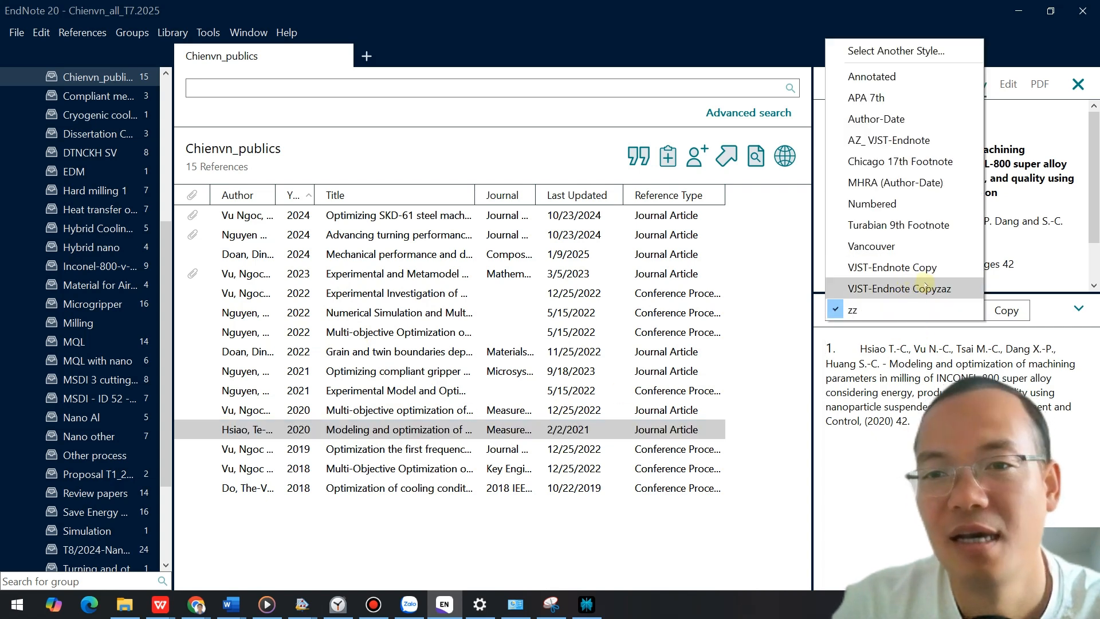
{"action": "left_click", "coordinate": [928, 288]}
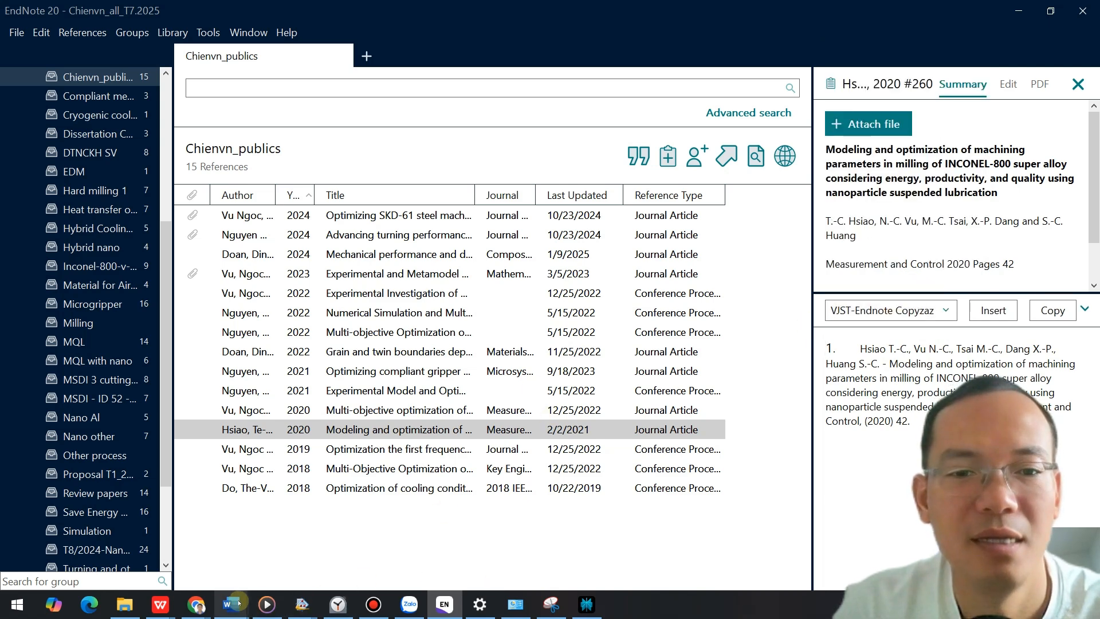
Back in Word, write "Share" in the document and insert the reference selected in EndNote as a citation
{"action": "mouse_move", "coordinate": [231, 604]}
{"action": "left_click", "coordinate": [362, 558]}
{"action": "type", "text": "sh"}
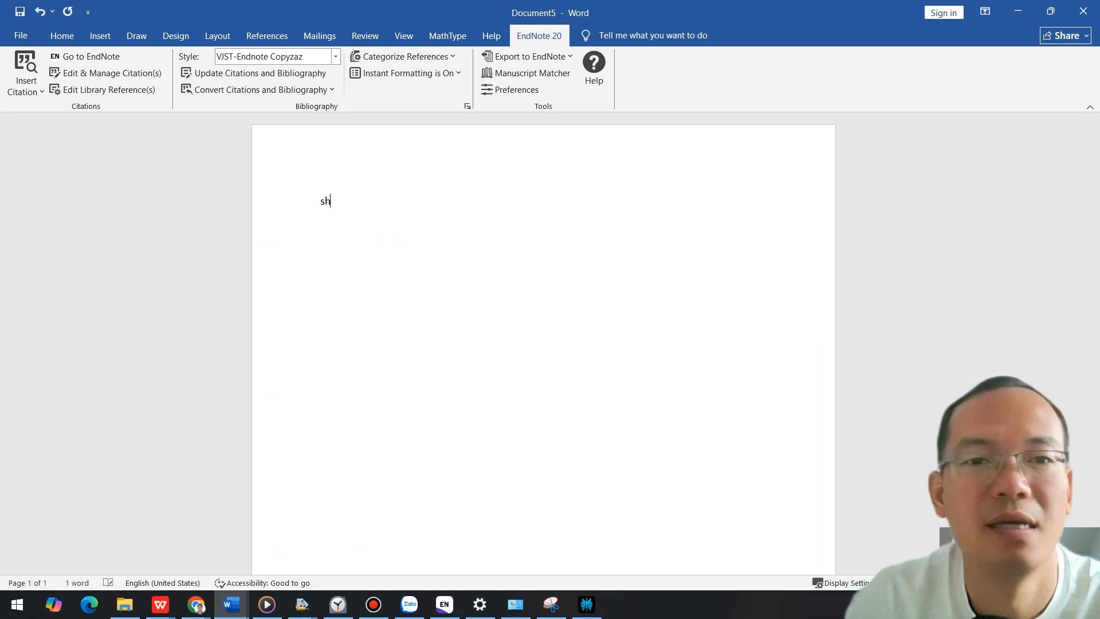
{"action": "type", "text": "are"}
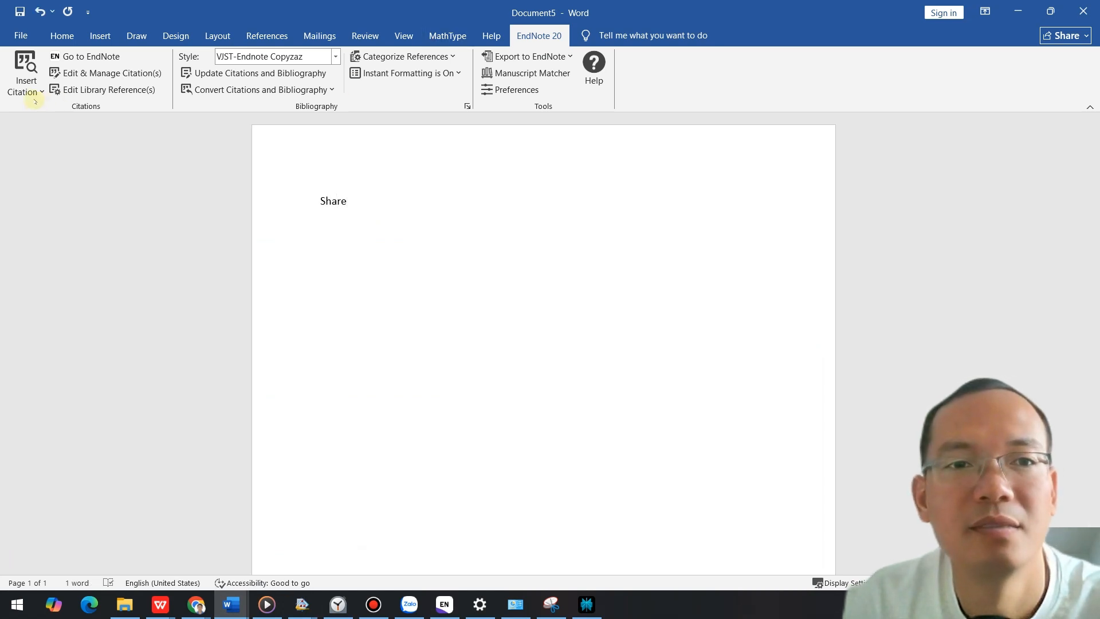
{"action": "left_click", "coordinate": [26, 87]}
{"action": "left_click", "coordinate": [52, 125]}
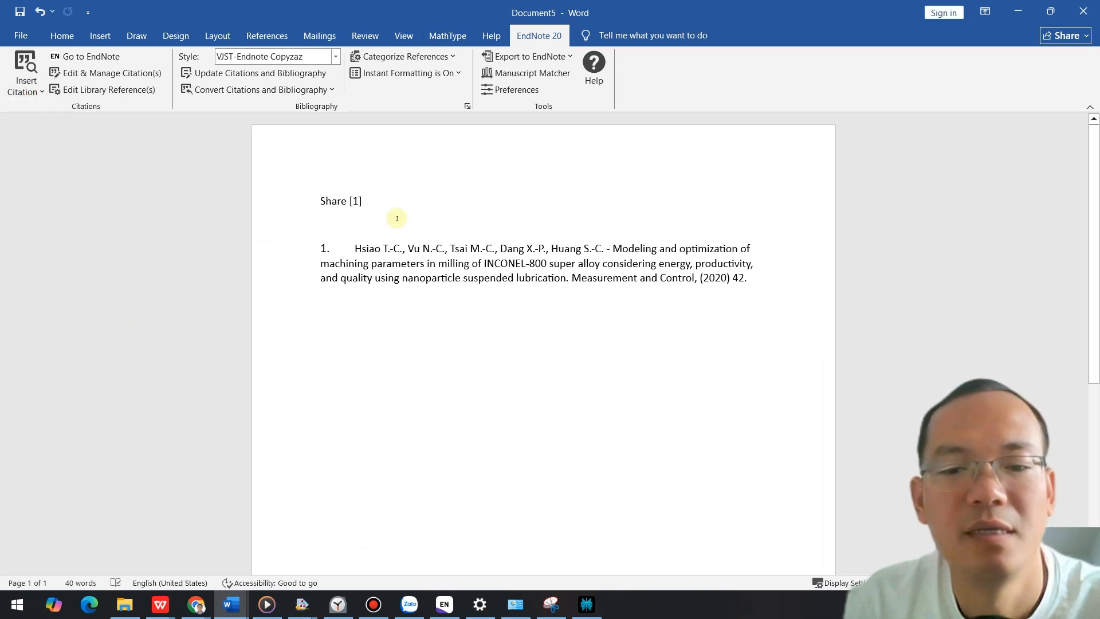
Add a new line reading "Like Tks" below the "Share" line in the Word document
{"action": "key", "text": "Return"}
{"action": "type", "text": "L"}
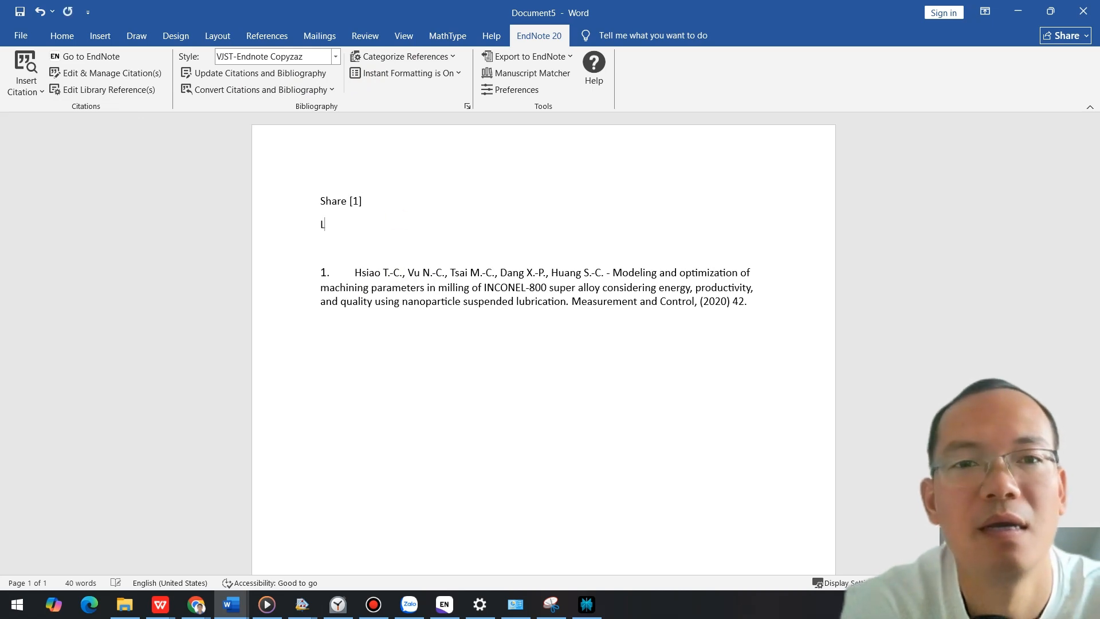
{"action": "type", "text": "ike Tks"}
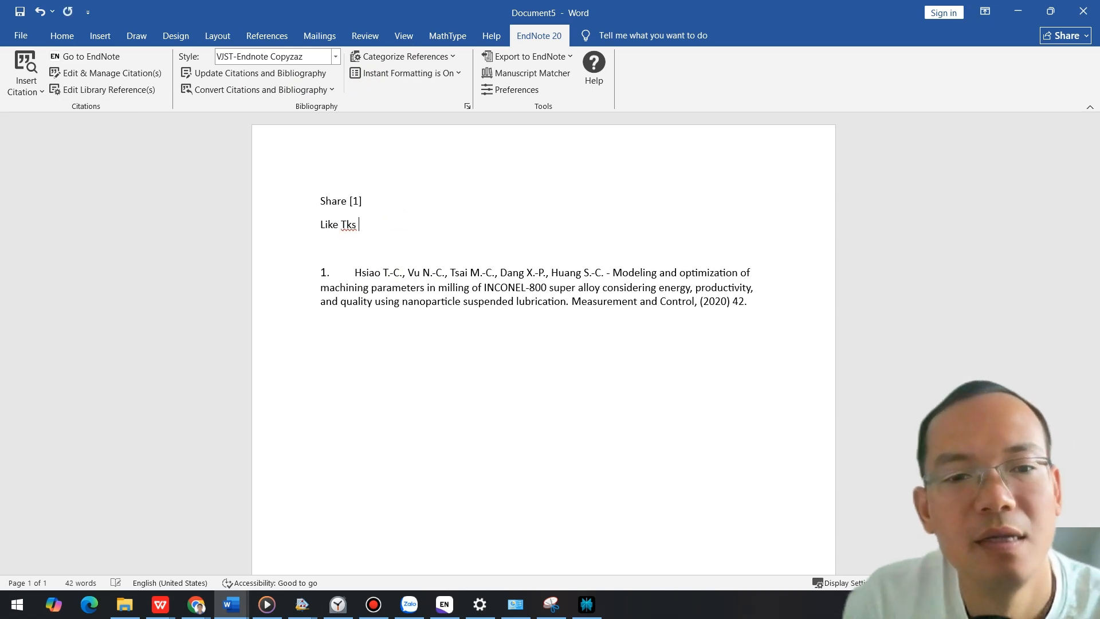
Select the 2018 "Multi-Objective Optimization of Surface Roughness and Cutting Forces" reference in EndNote and insert it as a citation after "Like Tks" in Word
{"action": "left_click", "coordinate": [231, 604]}
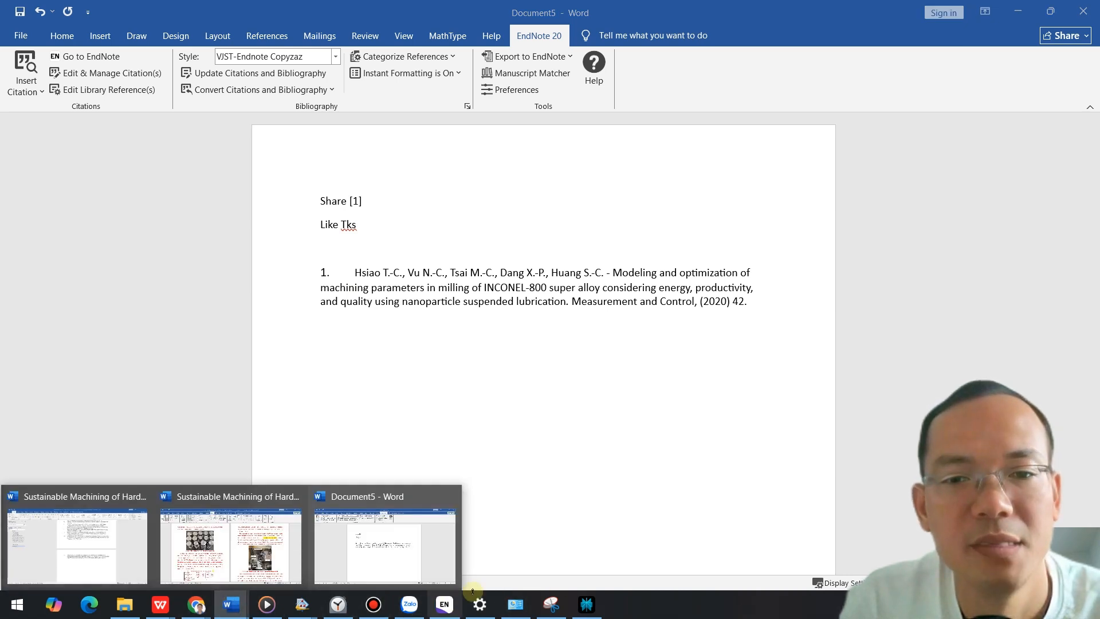
{"action": "left_click", "coordinate": [444, 604]}
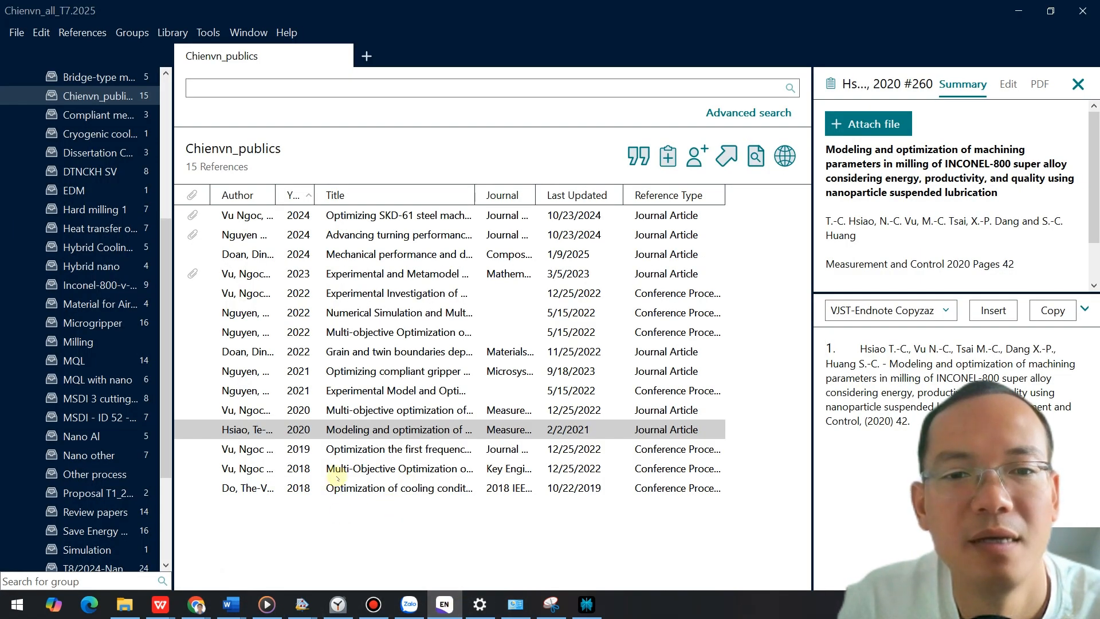
{"action": "left_click", "coordinate": [403, 470]}
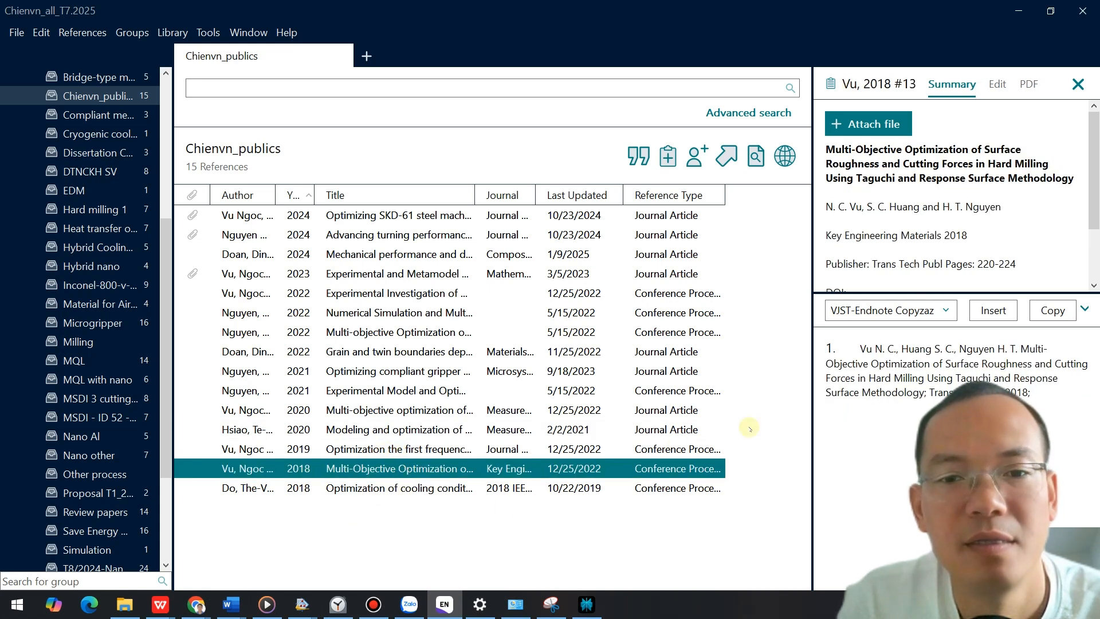
{"action": "left_click", "coordinate": [444, 605]}
{"action": "left_click", "coordinate": [26, 86]}
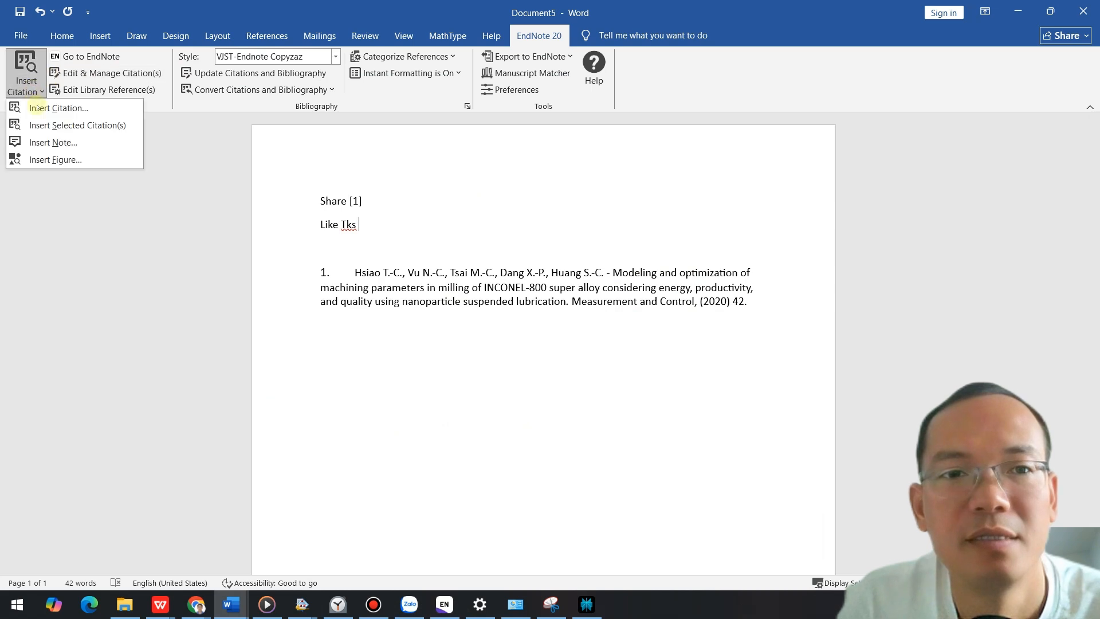
{"action": "left_click", "coordinate": [98, 123]}
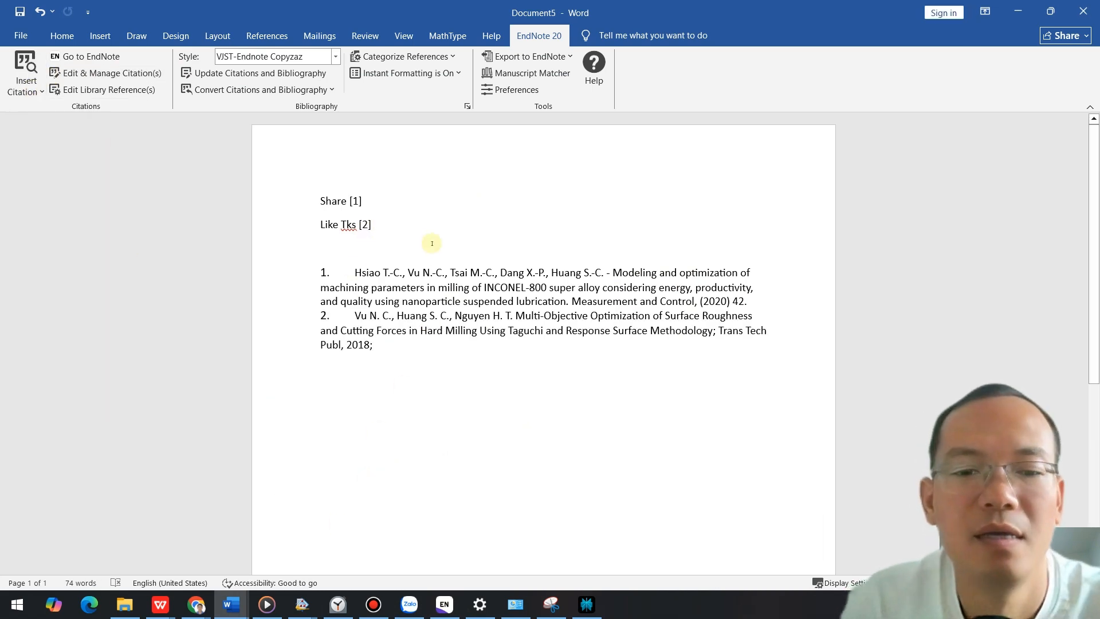
Add the closing line "OK THANK YOU SO MUCH." below the second citation and open the Save As options for the document
{"action": "key", "text": "Return"}
{"action": "type", "text": "OK"}
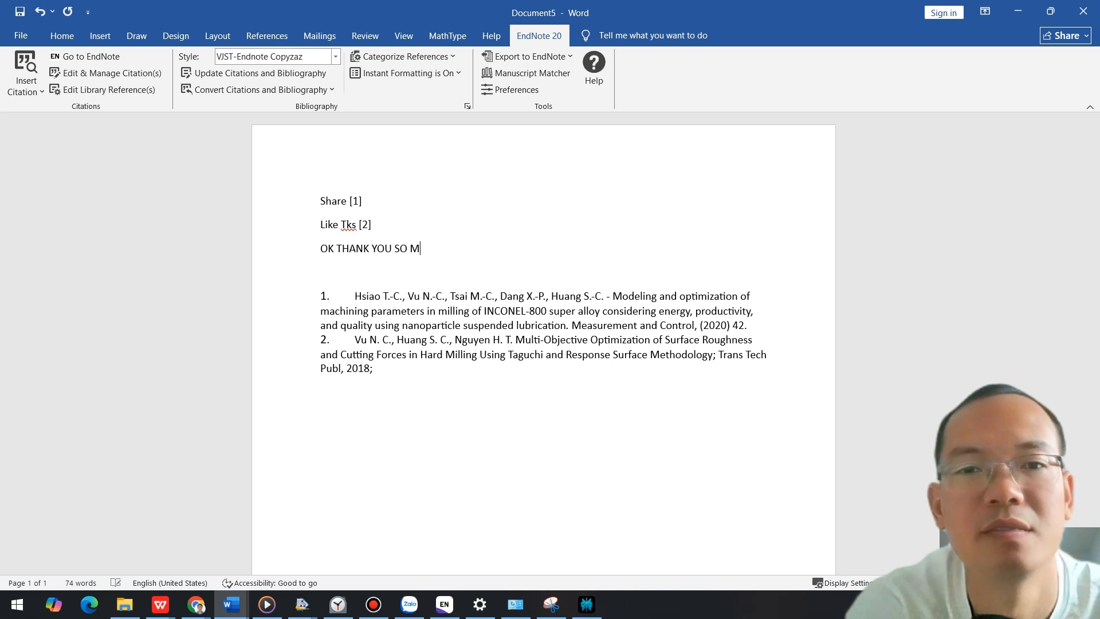
{"action": "type", "text": "THANK YOU SO MUCH."}
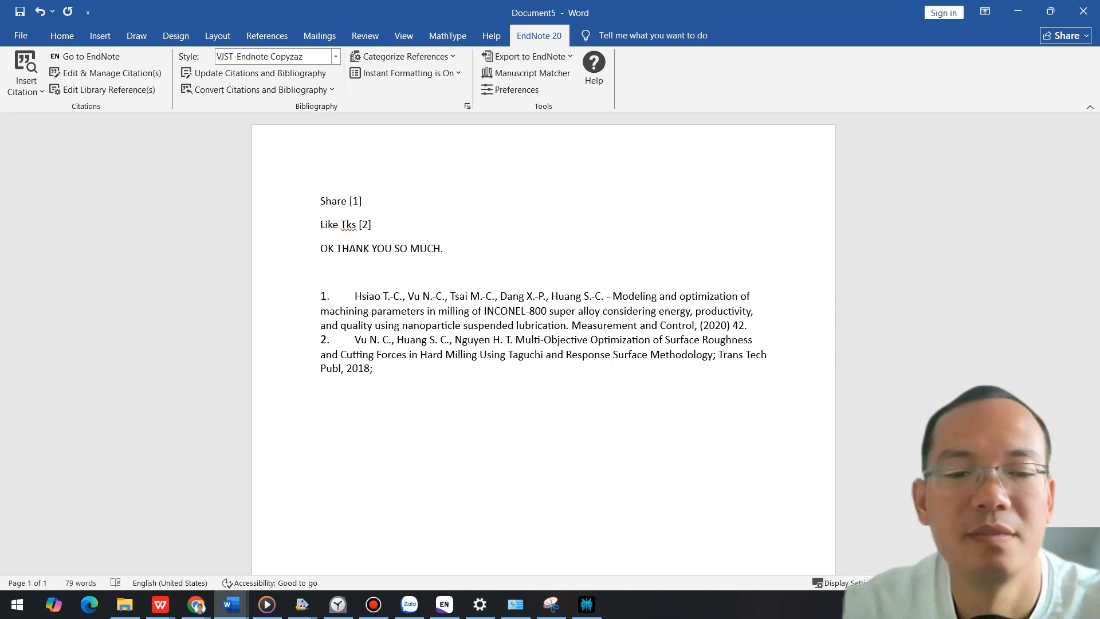
{"action": "key", "text": "ctrl+s"}
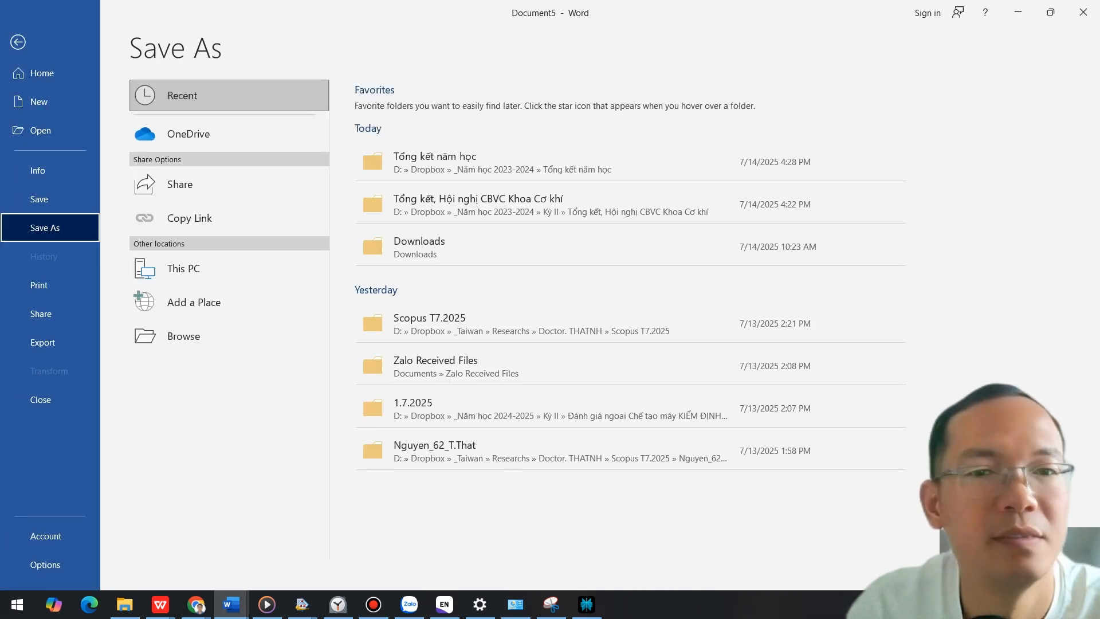